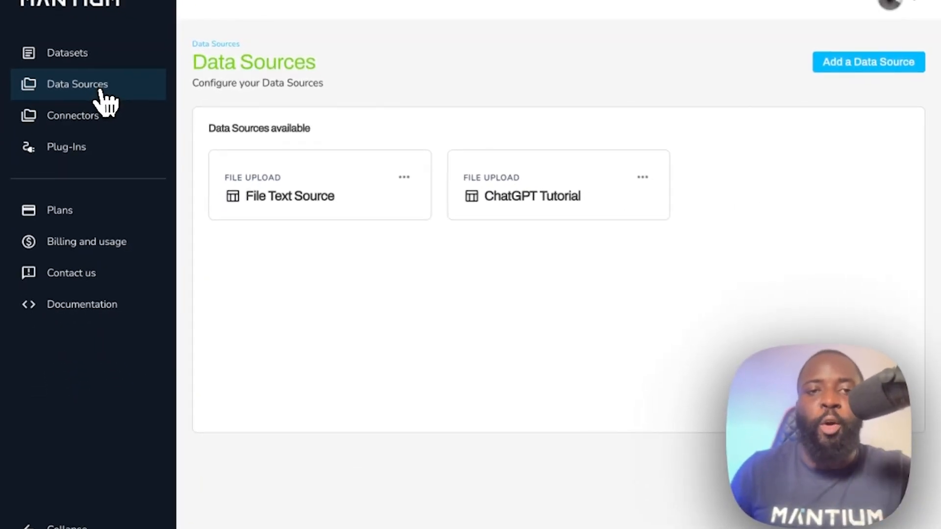
# Step: Create a new PDF data source named "Arxiv PDF Papers" and save it
pyautogui.click(853, 62)
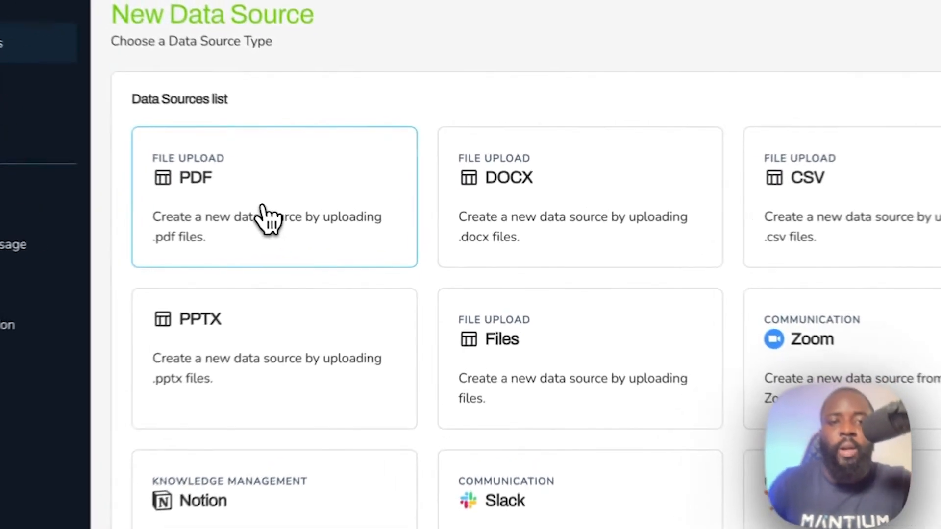
pyautogui.click(310, 212)
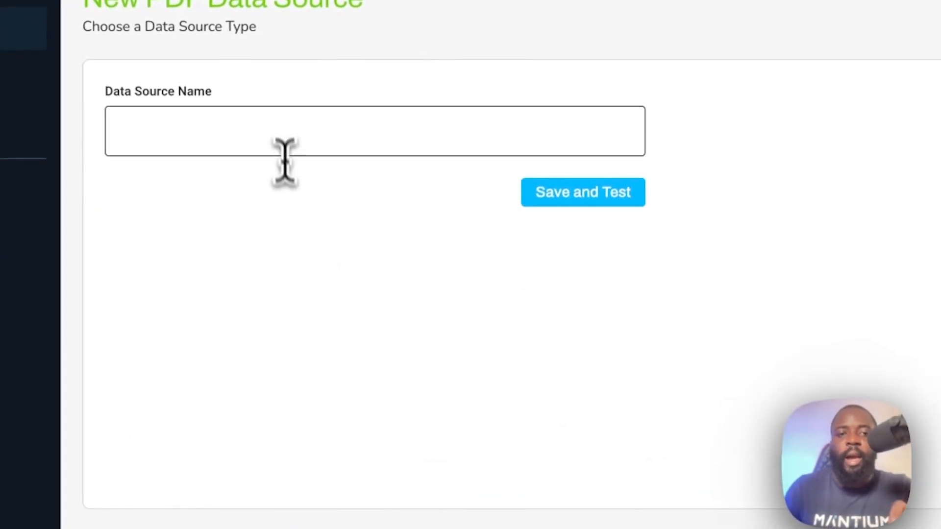
pyautogui.click(282, 130)
pyautogui.write('ArXiv')
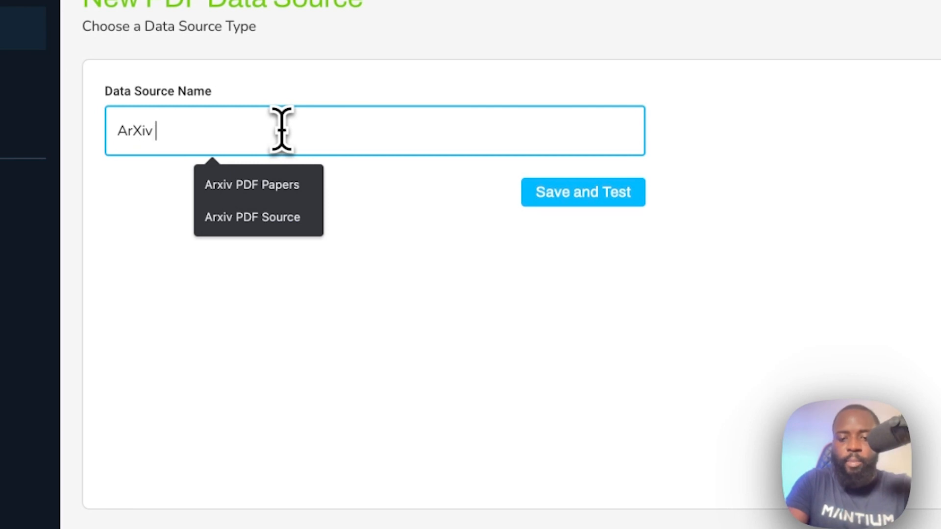
pyautogui.click(309, 184)
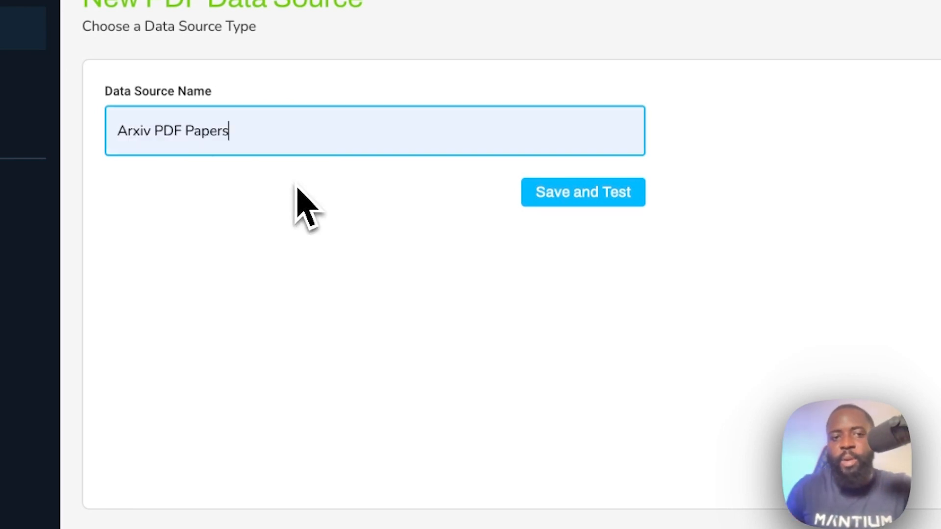
pyautogui.click(619, 219)
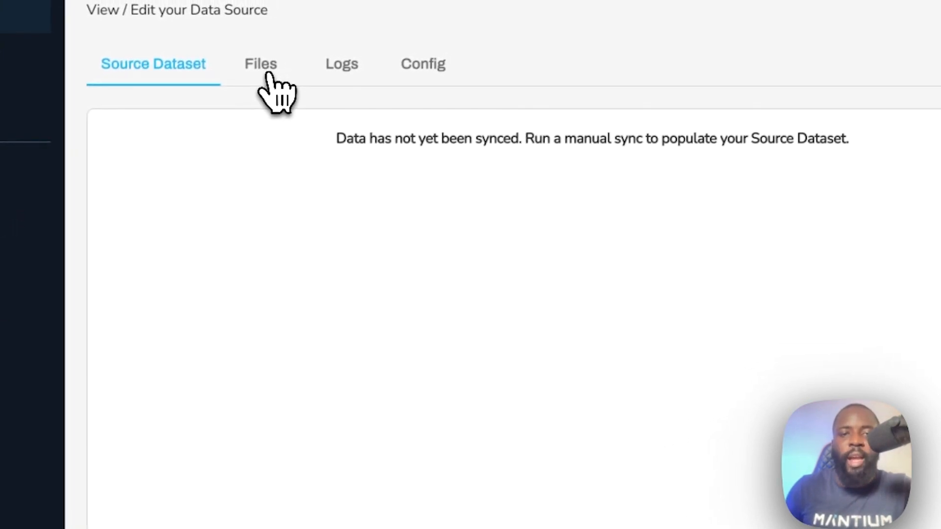
# Step: Upload "A Survey of Large Language Models.pdf" and "Self Supervised Learning.pdf" to the data source, finishing with a sync
pyautogui.click(268, 73)
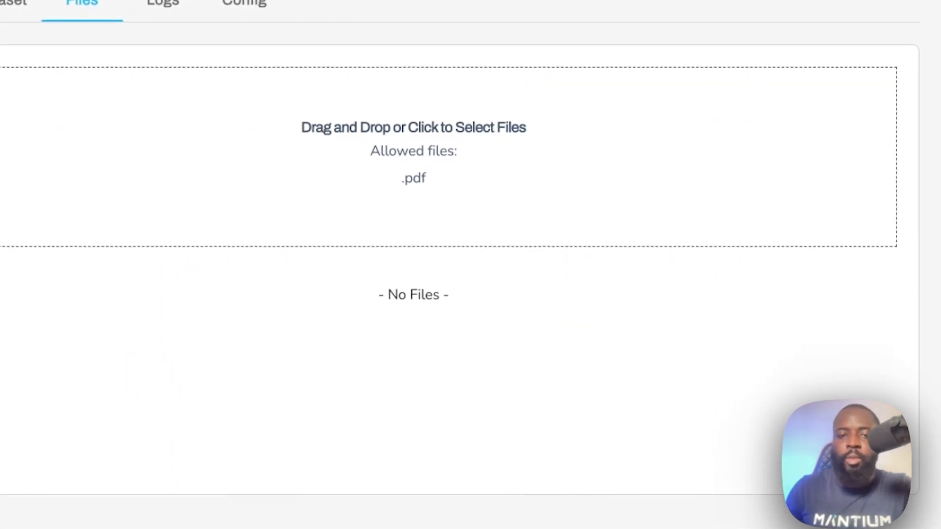
pyautogui.moveTo(833, 482); pyautogui.dragTo(508, 215)
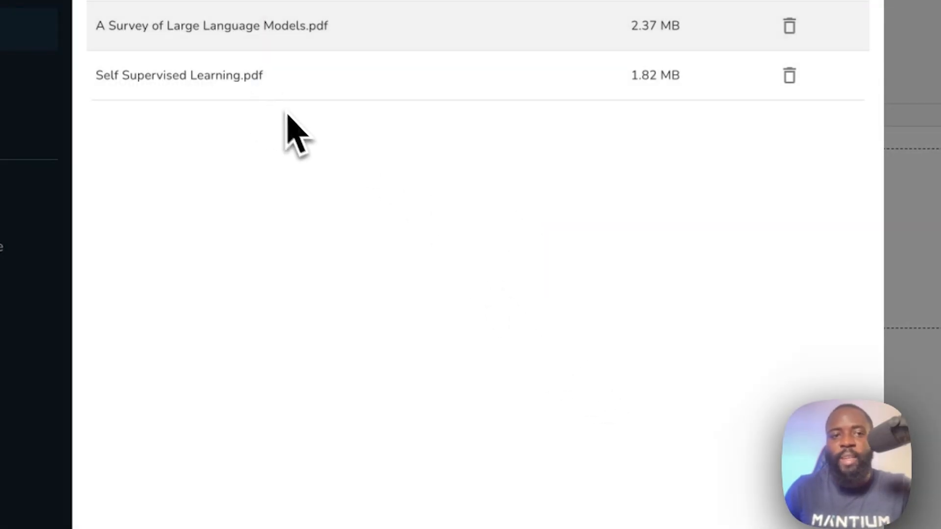
pyautogui.click(404, 504)
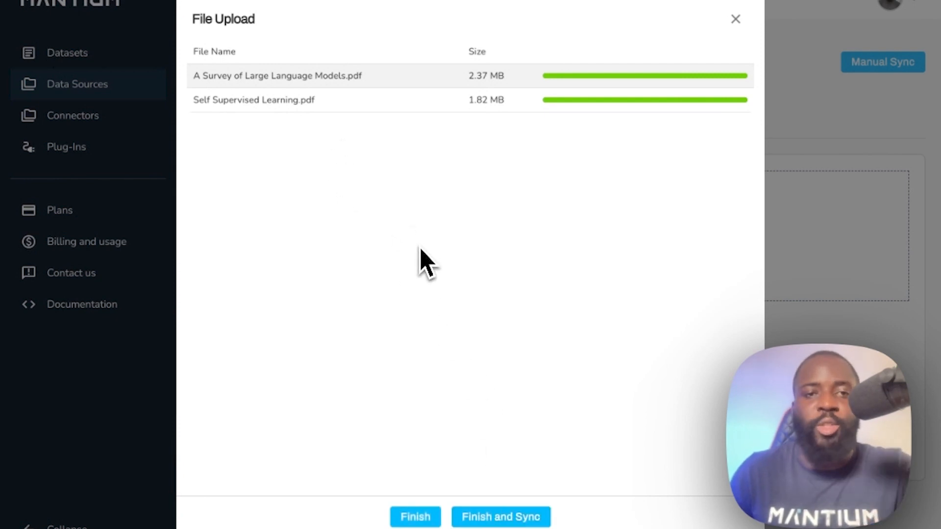
pyautogui.click(500, 517)
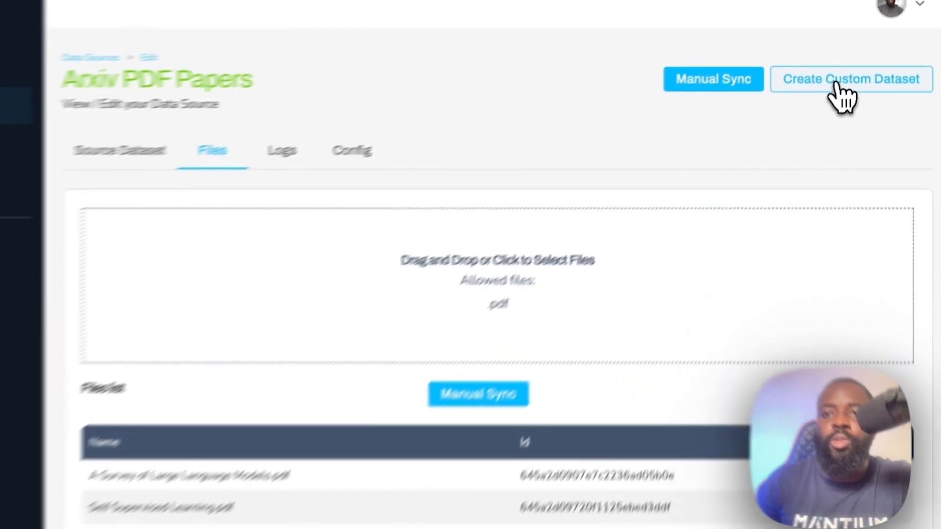
# Step: Create a custom dataset named "Arxiv PDF Papers" from the Arxiv PDF Papers data source
pyautogui.click(843, 68)
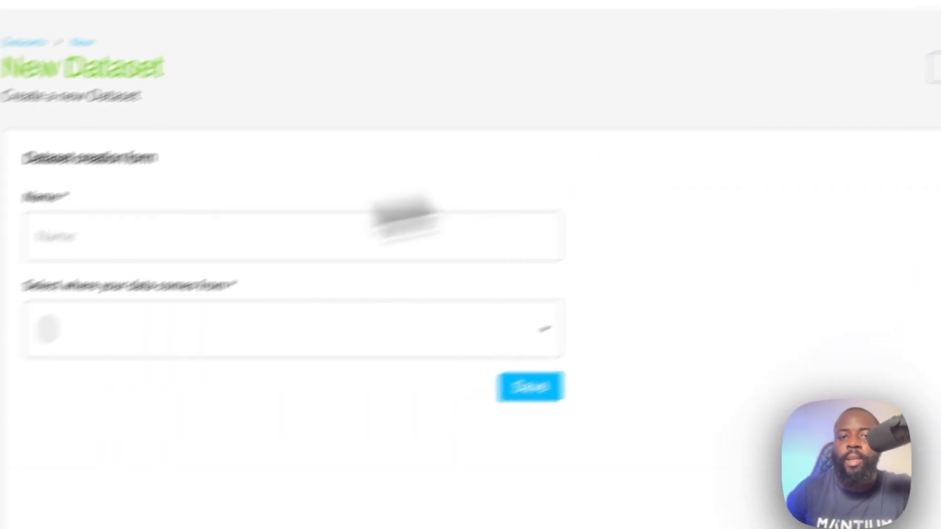
pyautogui.click(227, 170)
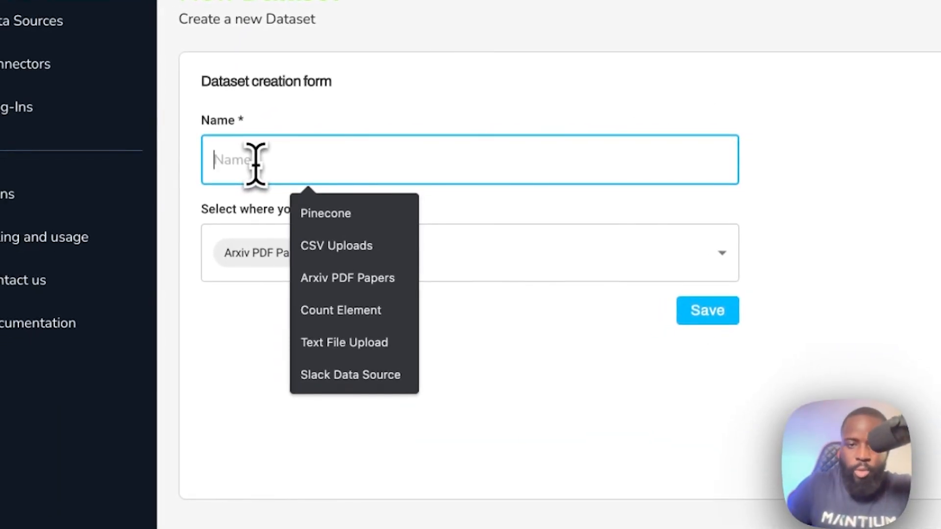
pyautogui.click(389, 289)
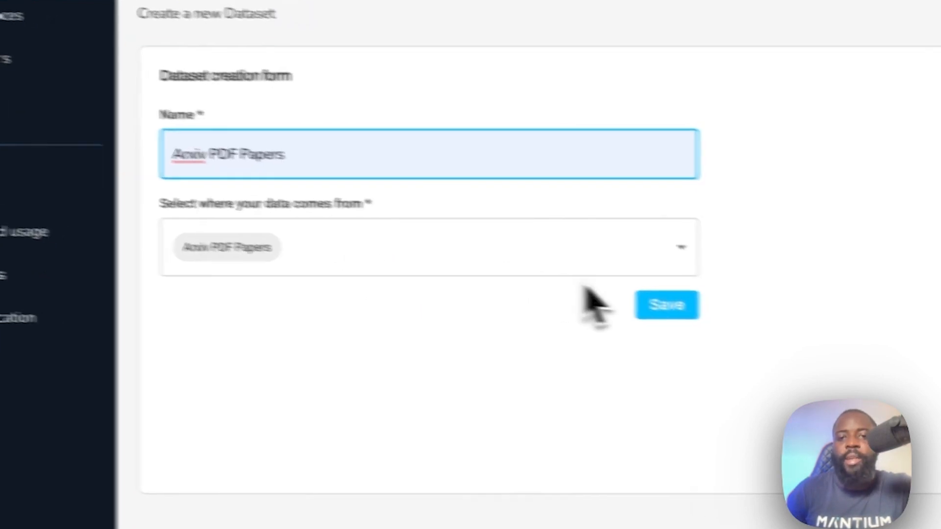
pyautogui.click(704, 313)
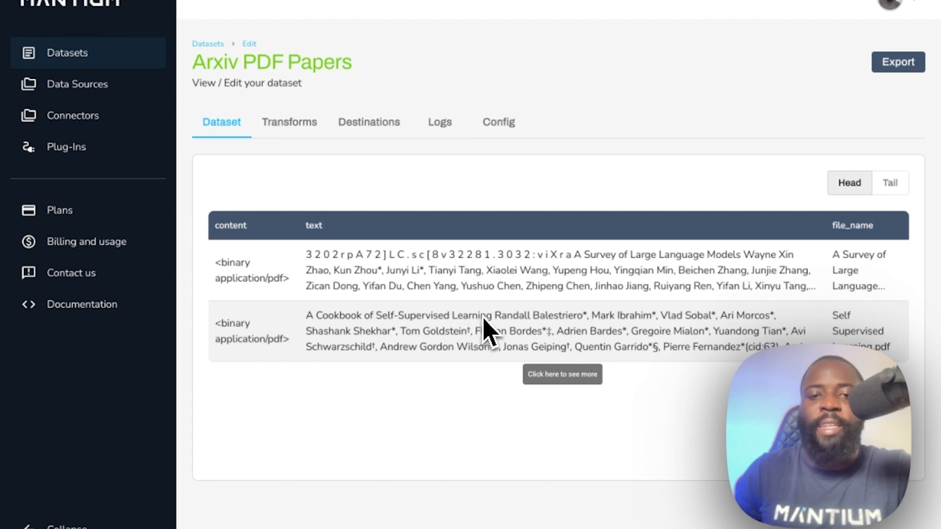
# Step: Add a Summarize Text transform to the Arxiv PDF Papers dataset
pyautogui.click(283, 131)
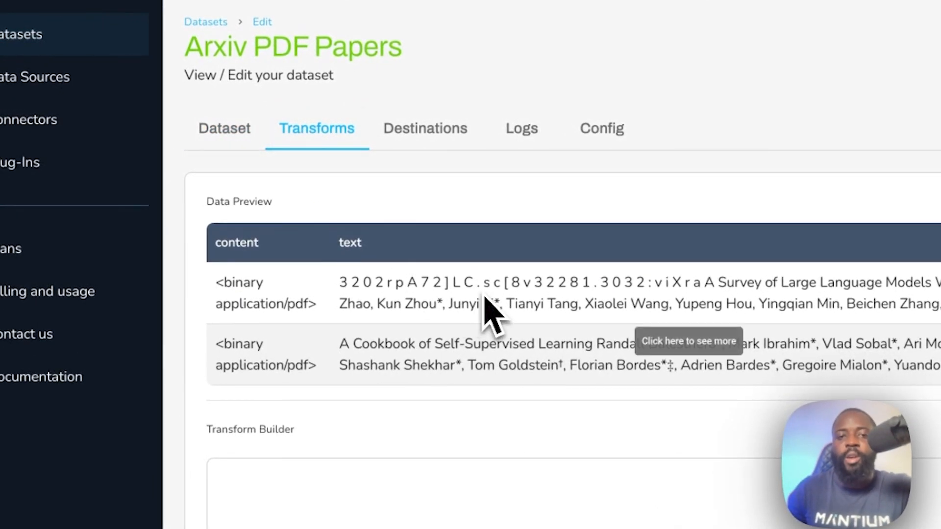
pyautogui.scroll(-2, 483, 305)
pyautogui.scroll(-1, 483, 294)
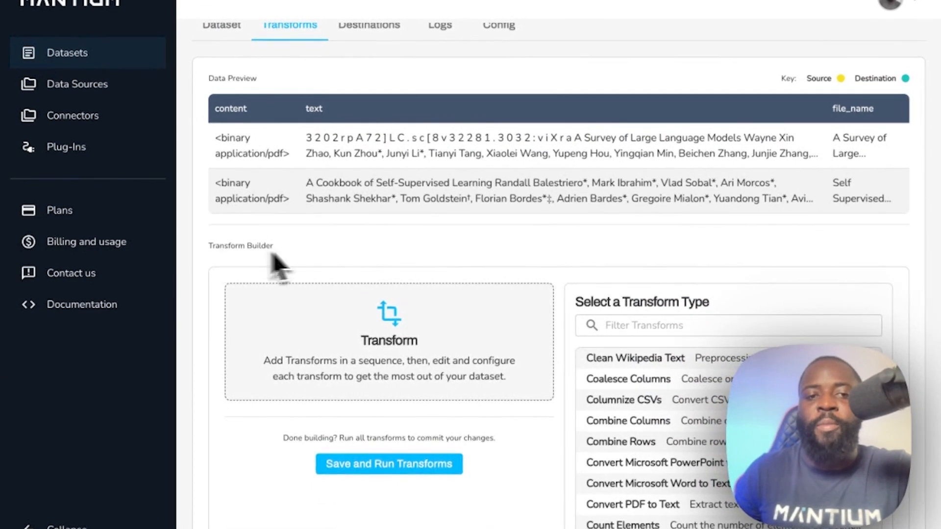
pyautogui.scroll(-2, 387, 280)
pyautogui.scroll(-2, 639, 329)
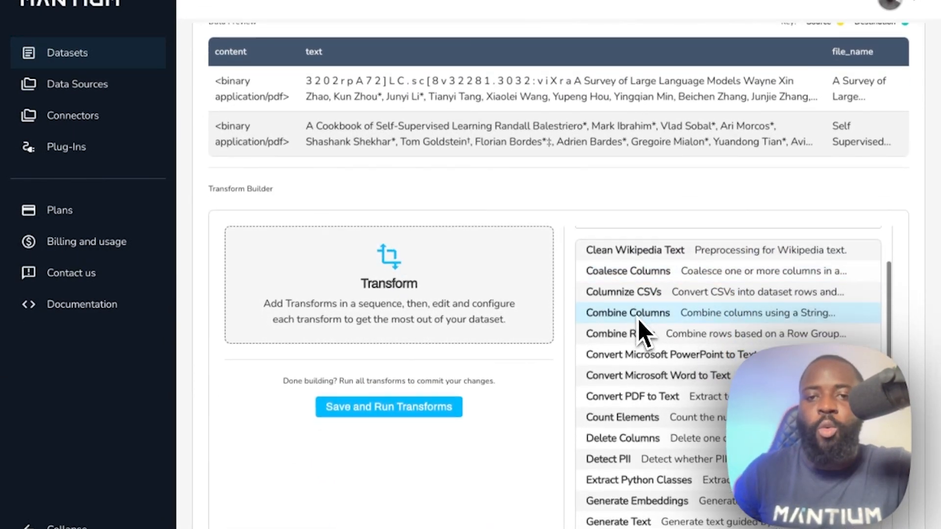
pyautogui.scroll(-5, 637, 417)
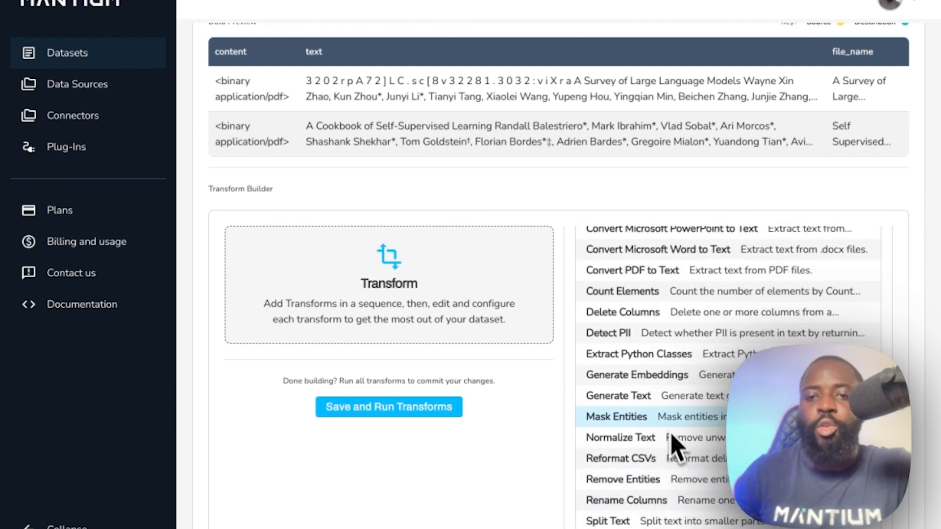
pyautogui.scroll(5, 668, 426)
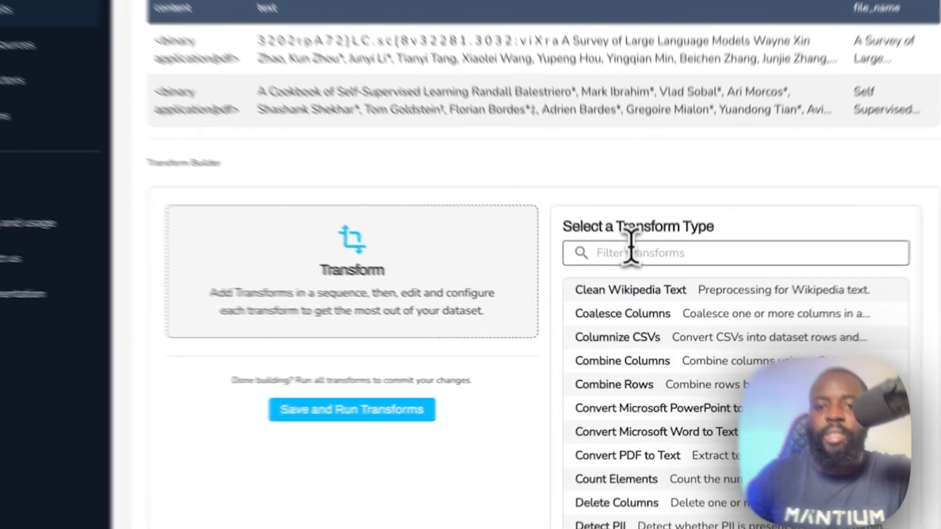
pyautogui.click(630, 253)
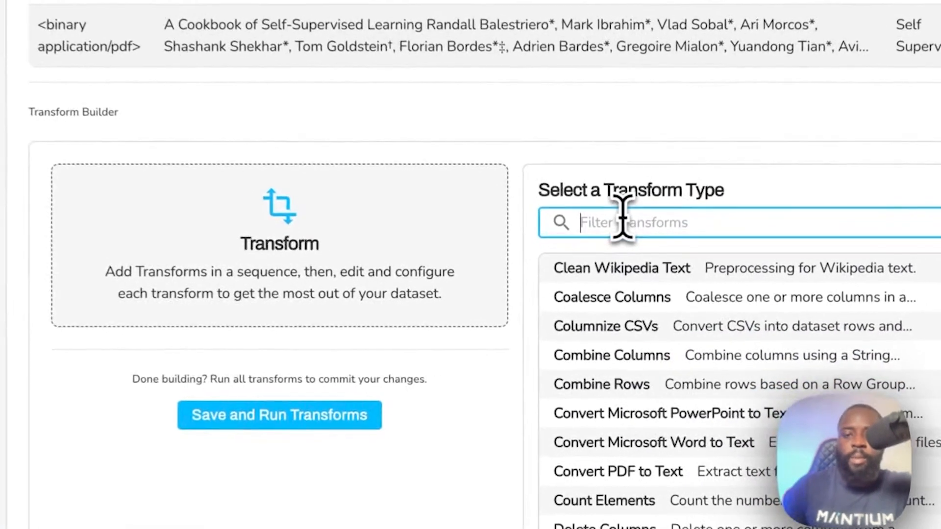
pyautogui.write('su')
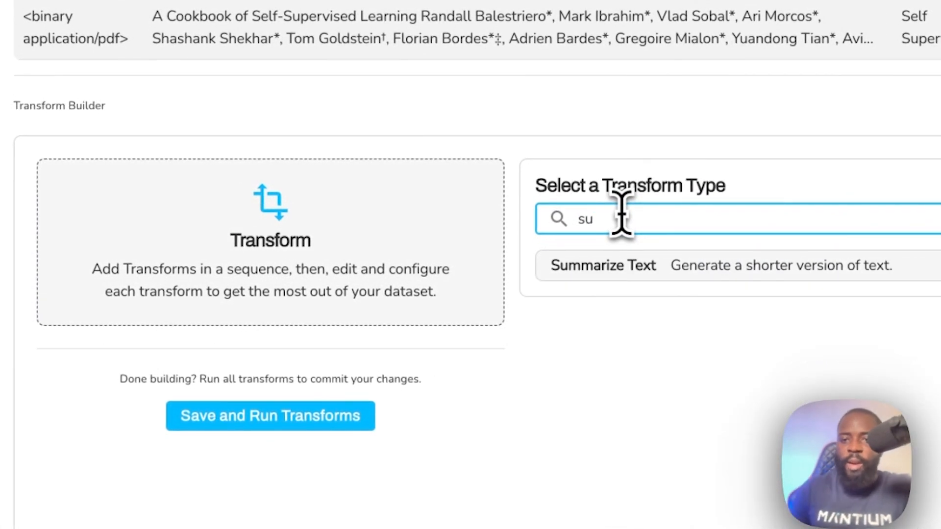
pyautogui.click(640, 271)
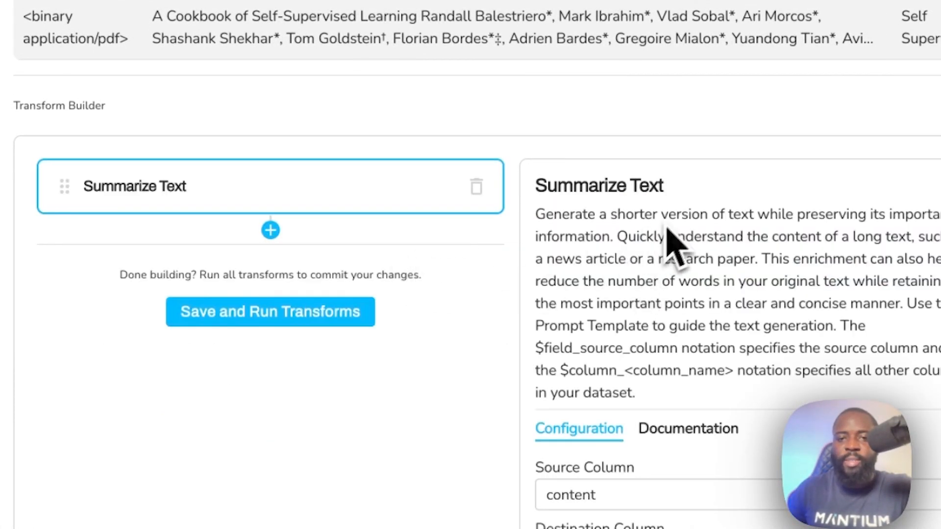
# Step: Review the Summarize Text transform's description and its parameter documentation
pyautogui.moveTo(536, 212); pyautogui.dragTo(664, 373)
pyautogui.click(711, 429)
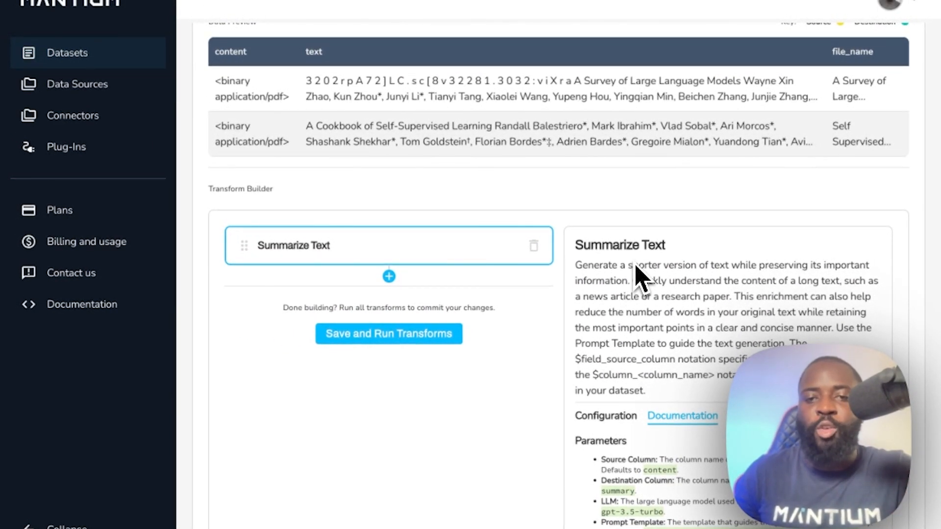
pyautogui.scroll(-3, 637, 277)
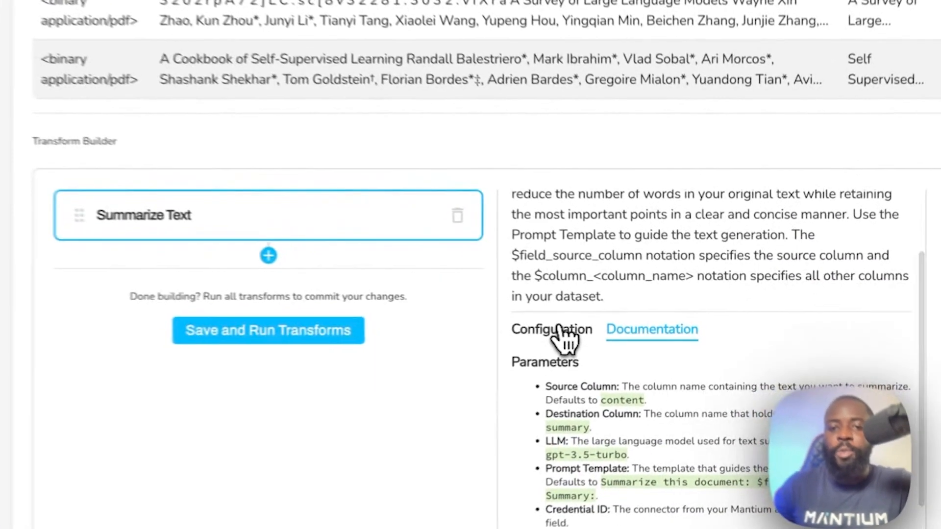
# Step: Set the Source Column in the Summarize Text configuration to "text"
pyautogui.click(618, 328)
pyautogui.scroll(-3, 571, 300)
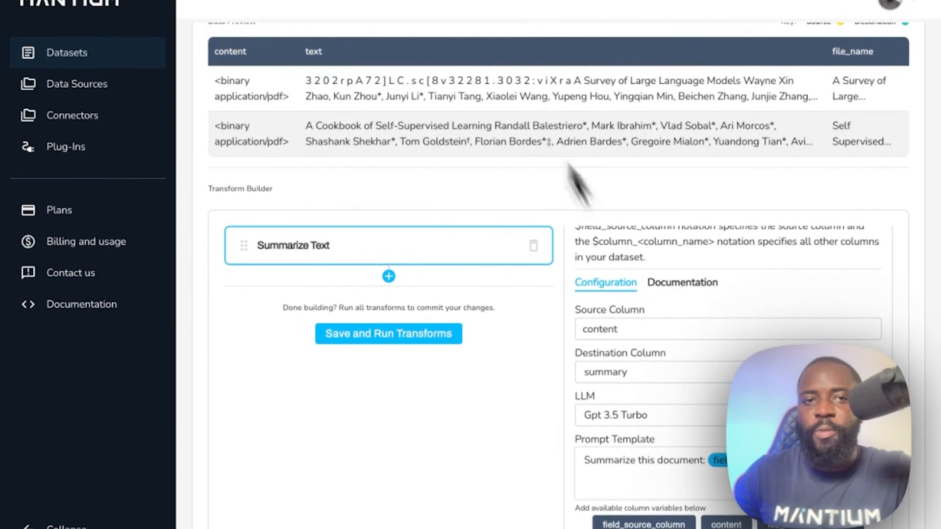
pyautogui.click(622, 329)
pyautogui.moveTo(622, 329); pyautogui.dragTo(578, 327)
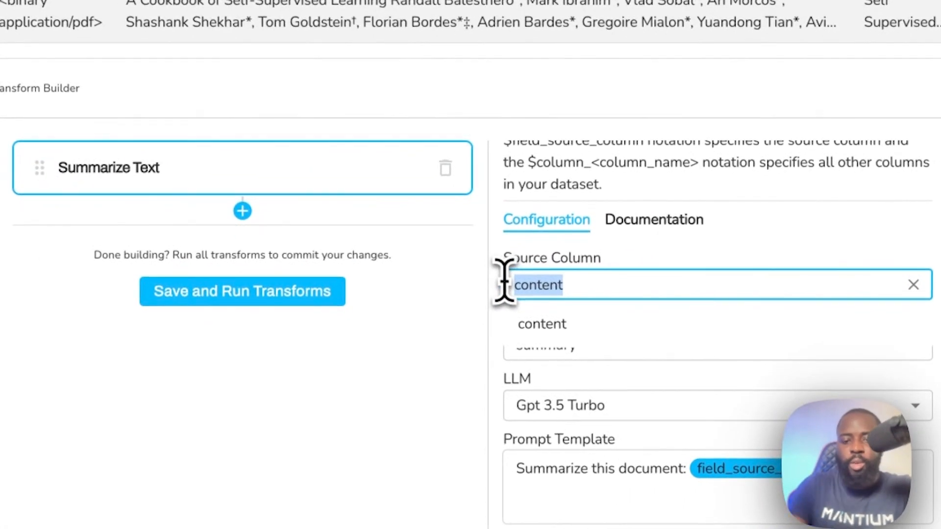
pyautogui.write('text')
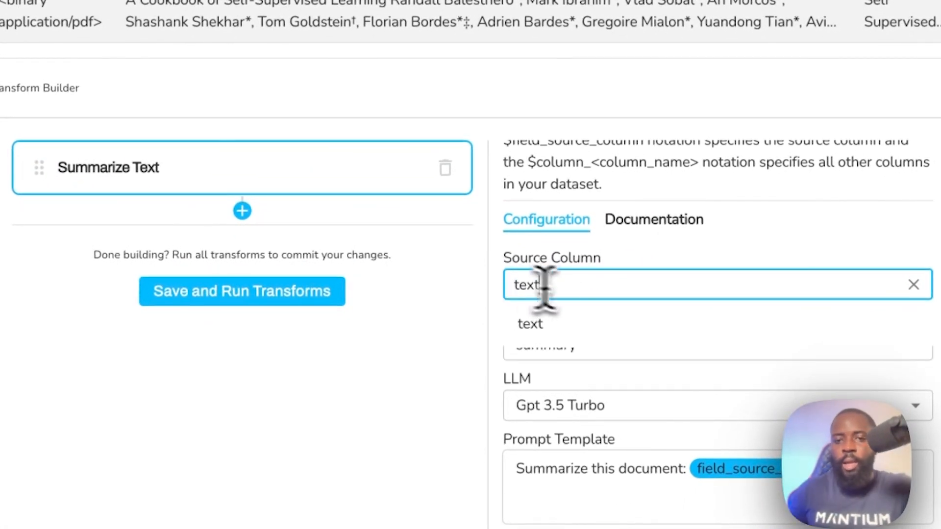
pyautogui.click(584, 326)
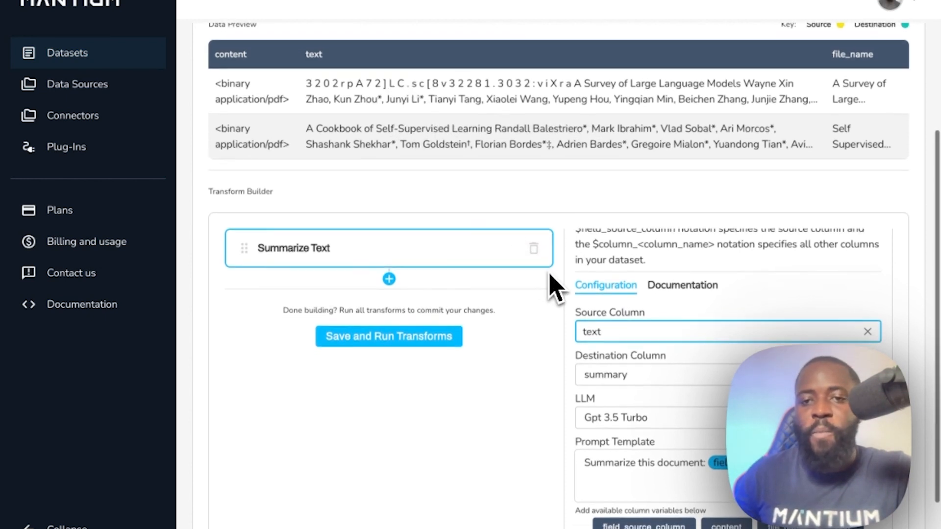
# Step: Choose "OpenAI Key" as the Summarize Text transform's Credential ID, and save and run the transforms
pyautogui.scroll(-2, 551, 284)
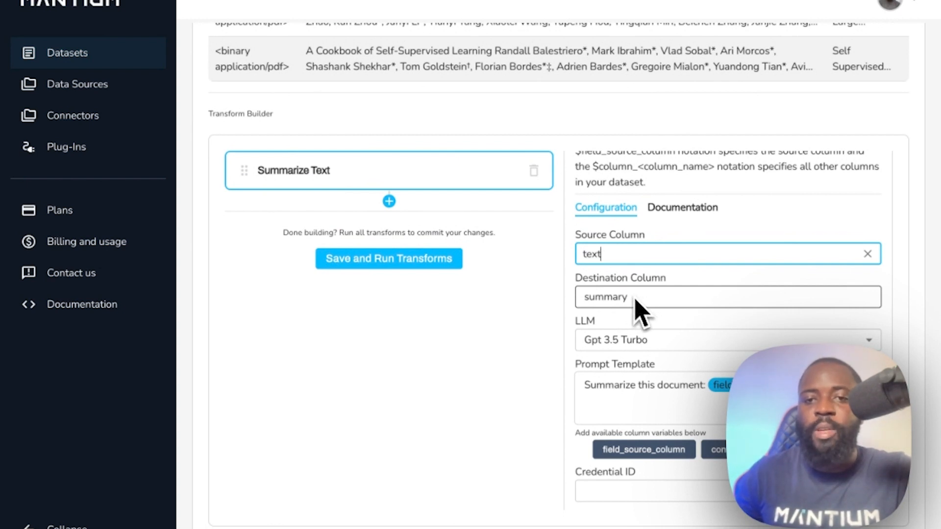
pyautogui.scroll(-1, 634, 306)
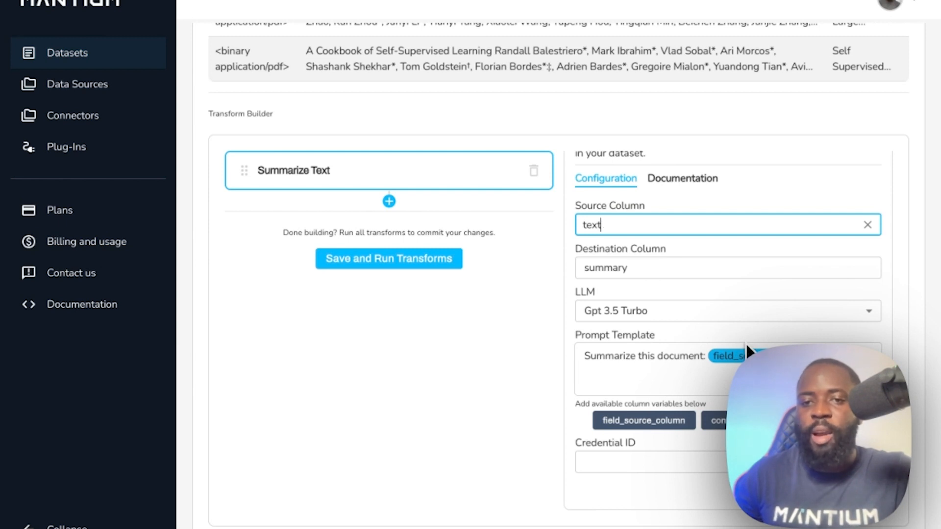
pyautogui.click(625, 458)
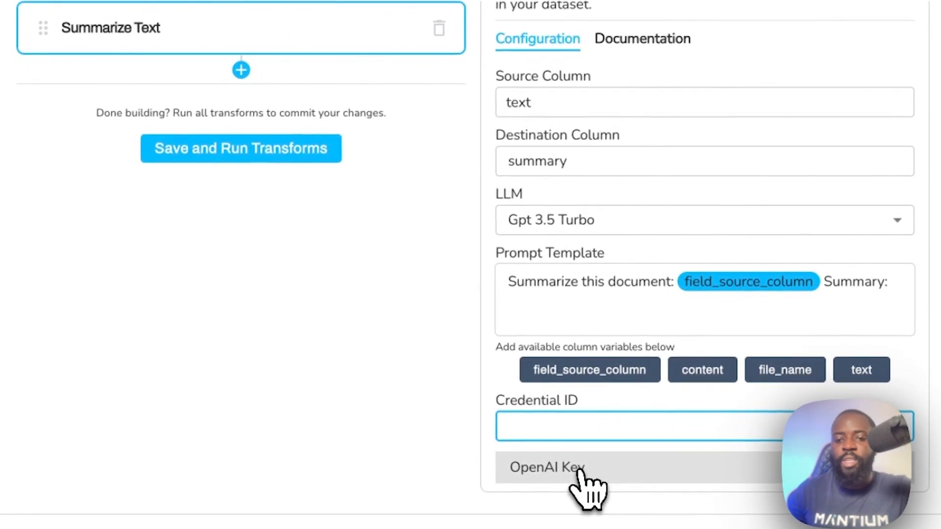
pyautogui.click(580, 472)
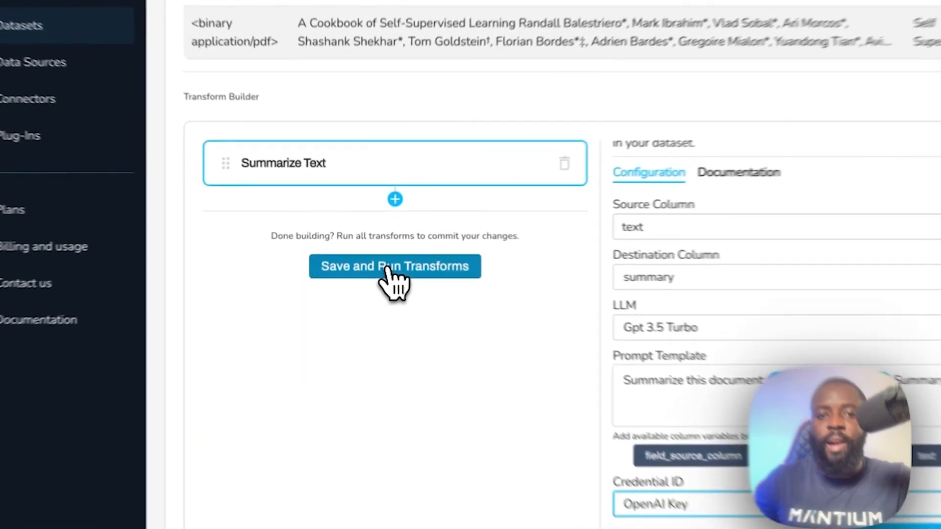
pyautogui.click(388, 269)
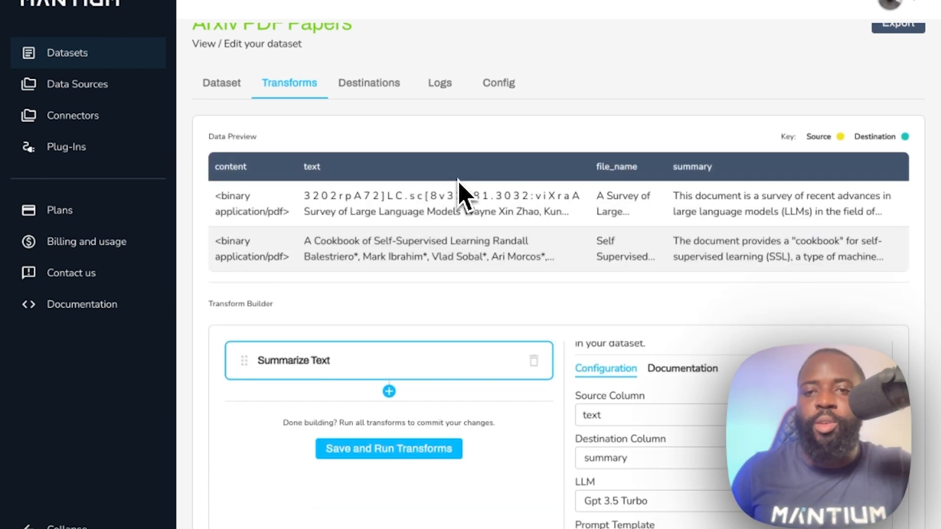
# Step: Read the full generated summaries of both papers in the data preview, closing each one after viewing
pyautogui.click(727, 204)
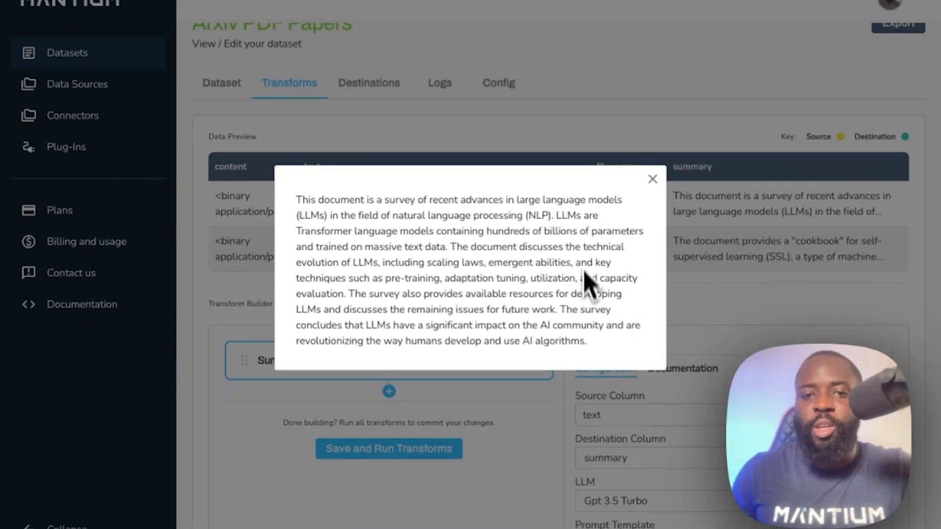
pyautogui.click(652, 179)
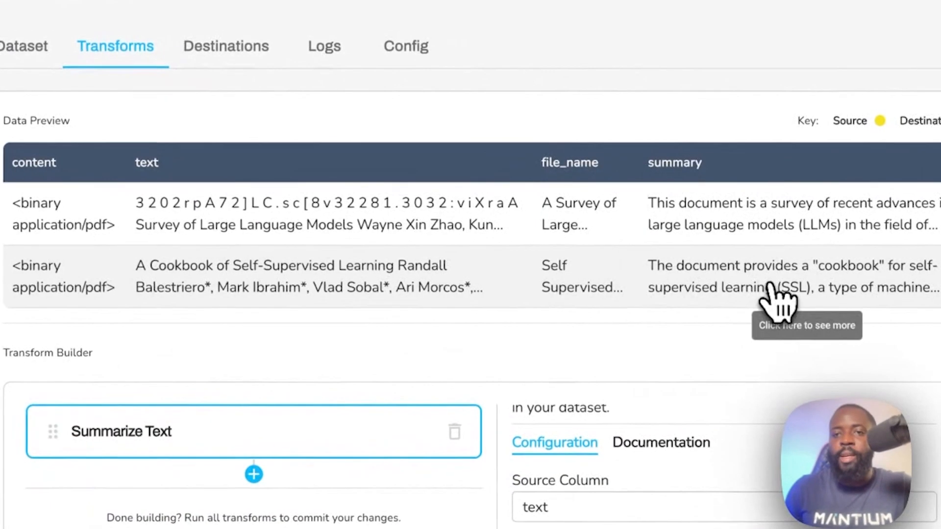
pyautogui.click(772, 255)
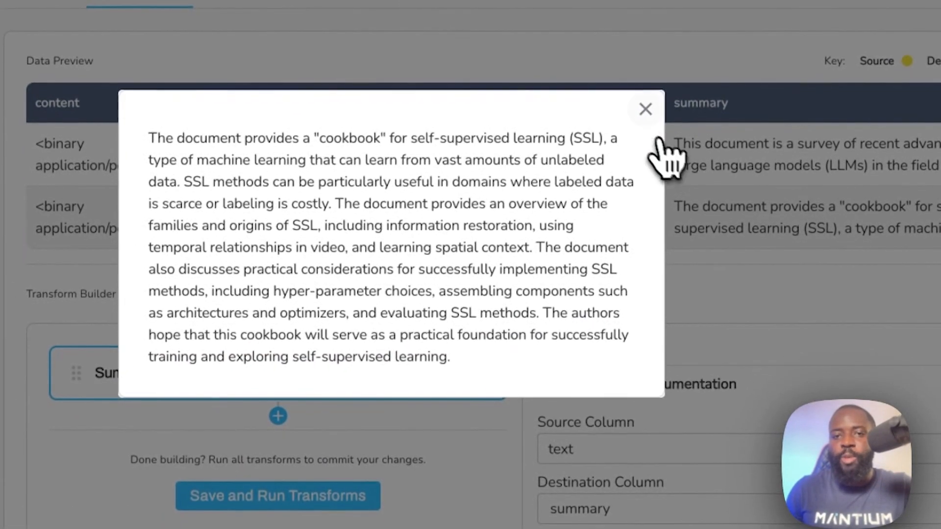
pyautogui.click(633, 136)
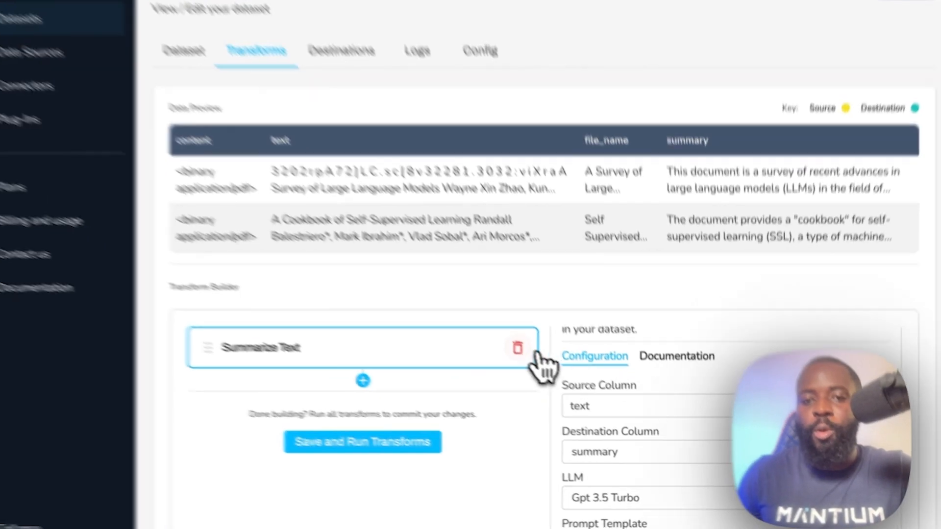
# Step: Replace the Summarize Text transform in the Transform Builder with the Normalize Text transform
pyautogui.click(534, 362)
pyautogui.scroll(-1, 602, 319)
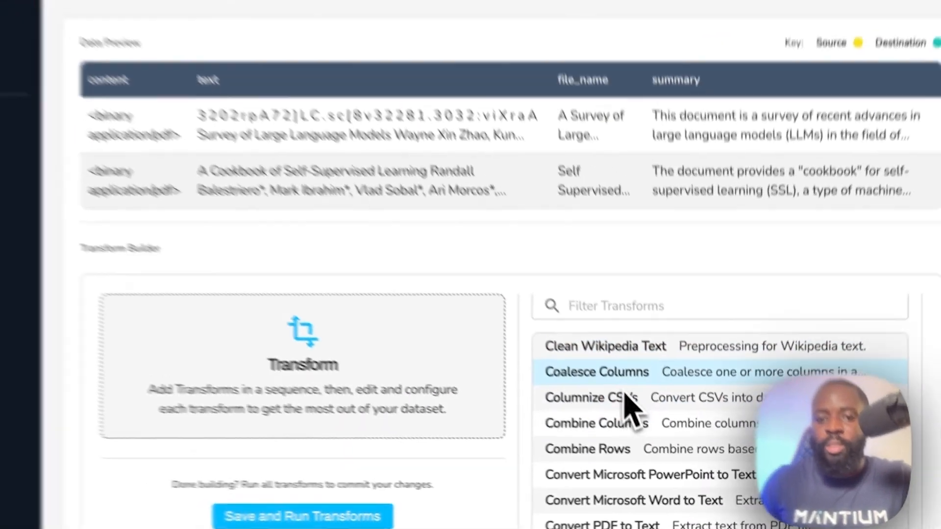
pyautogui.scroll(-3, 607, 366)
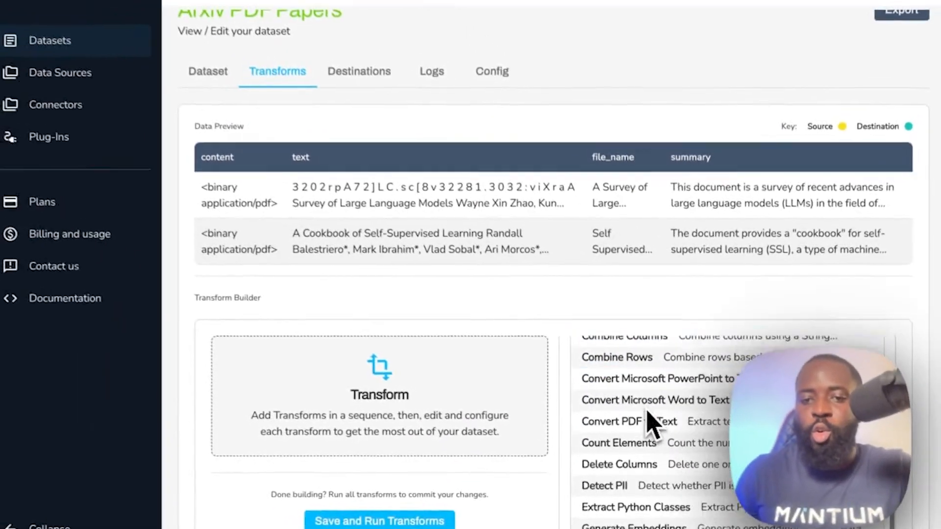
pyautogui.scroll(-1, 646, 411)
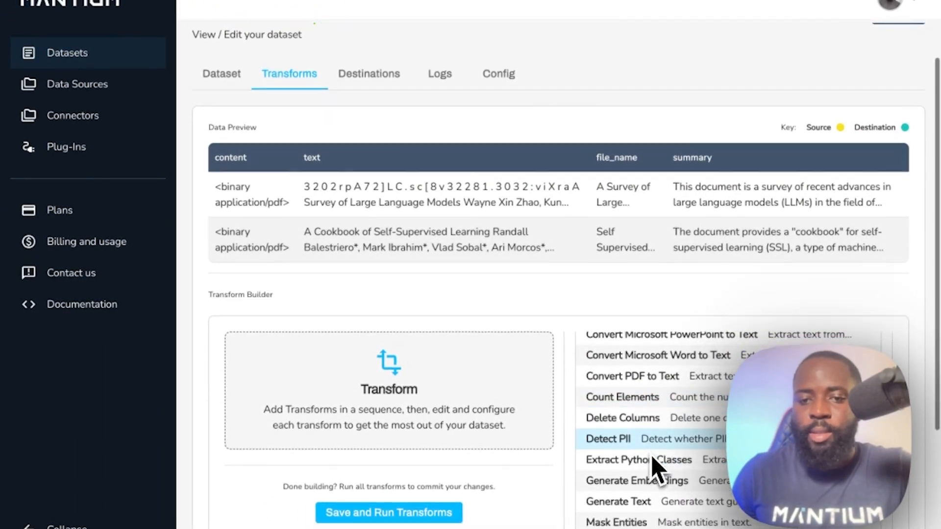
pyautogui.scroll(-1, 651, 458)
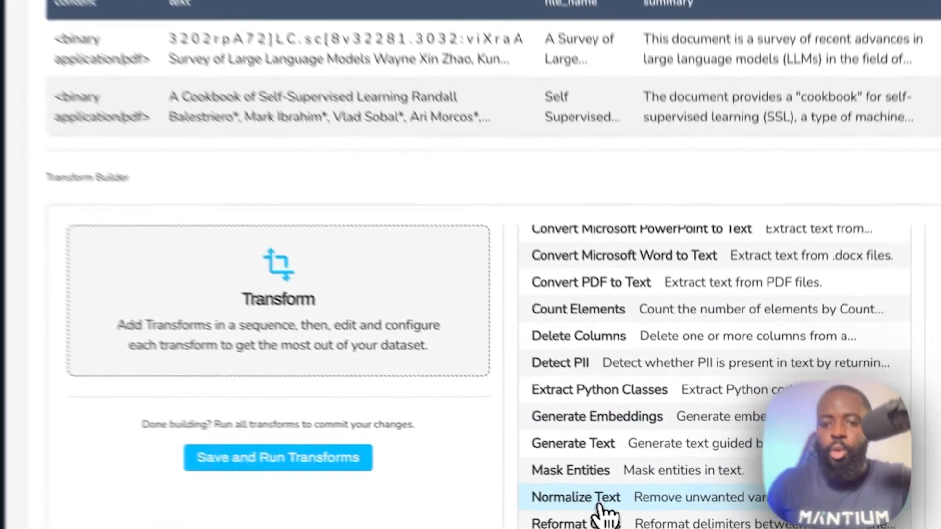
pyautogui.click(642, 510)
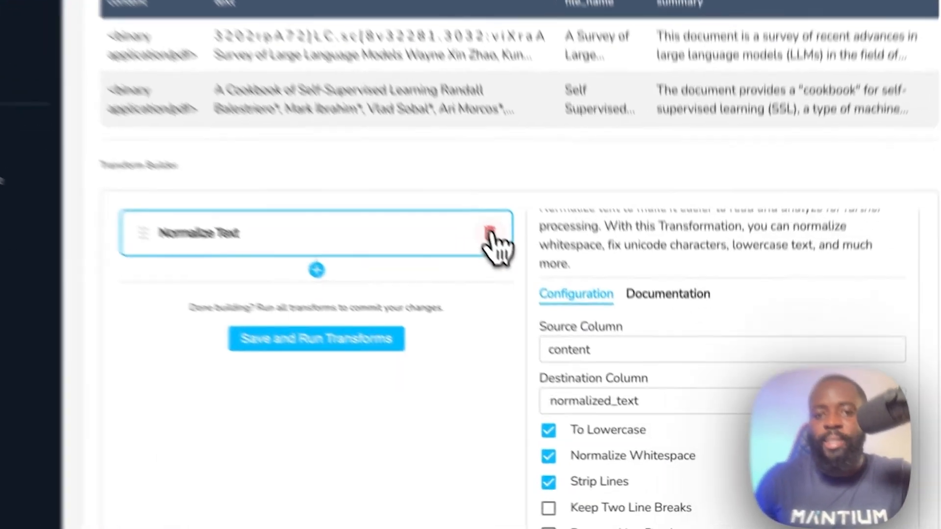
# Step: Remove the Normalize Text transform and add the Split Text transform in its place
pyautogui.click(534, 286)
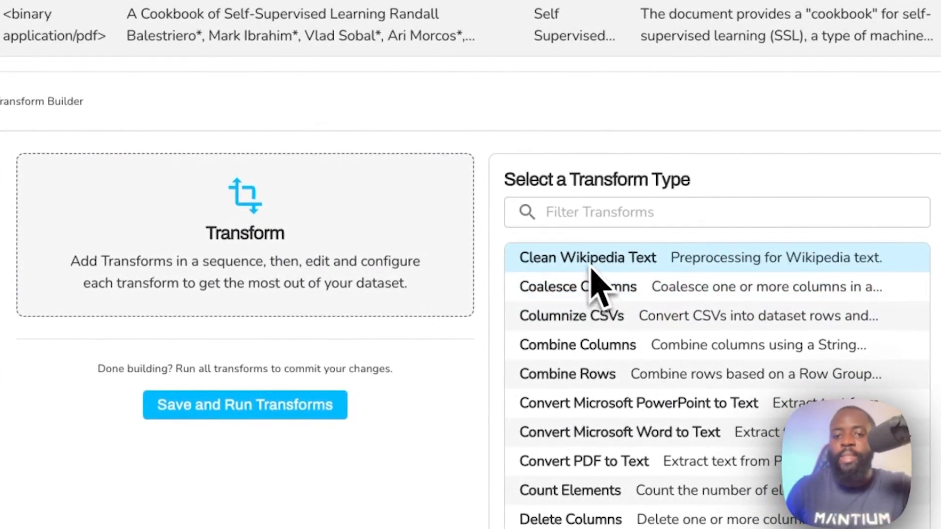
pyautogui.scroll(-5, 592, 269)
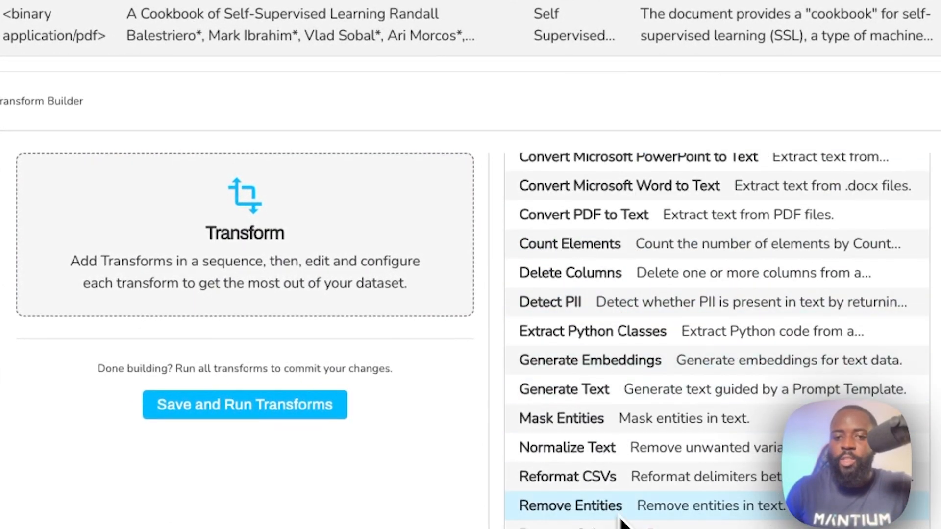
pyautogui.scroll(-3, 620, 519)
pyautogui.click(593, 414)
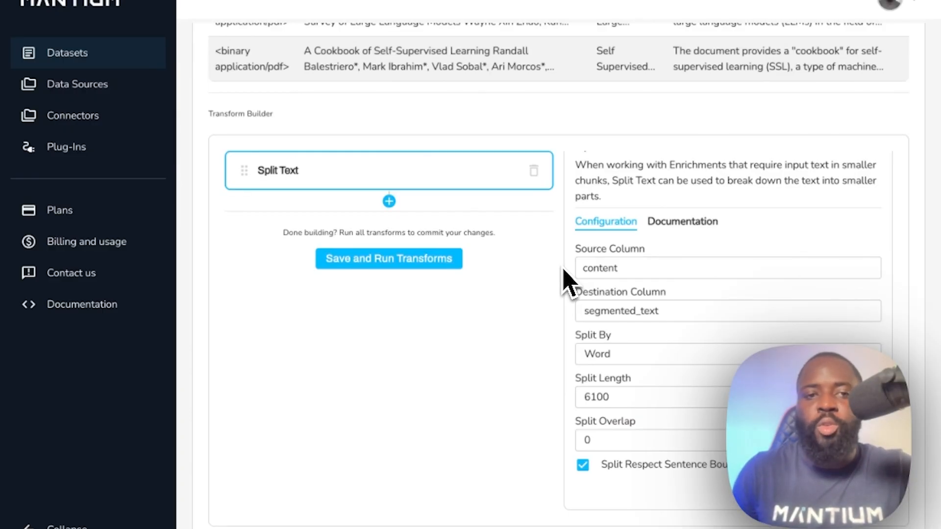
# Step: Swap the Split Text transform for Convert PDF to Text and review its description and column configuration
pyautogui.click(533, 171)
pyautogui.scroll(5, 558, 176)
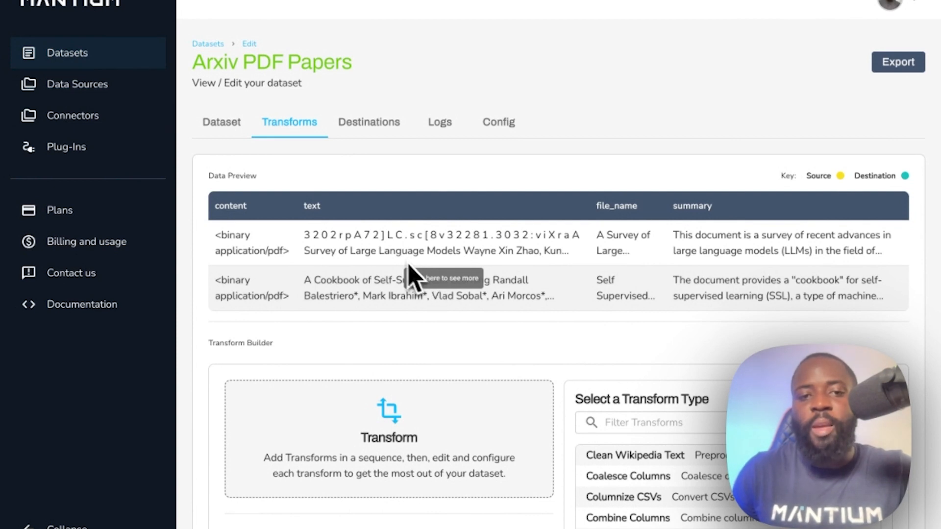
pyautogui.scroll(-3, 657, 427)
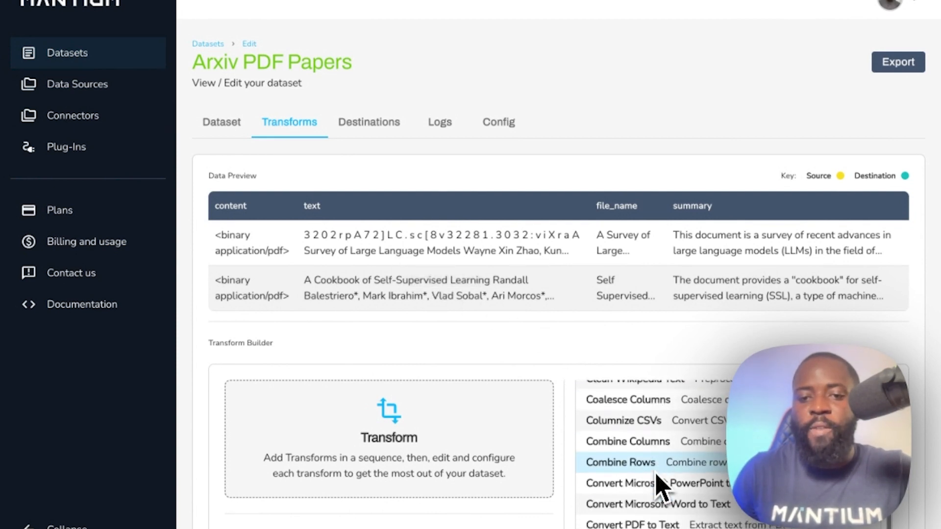
pyautogui.scroll(-3, 661, 495)
pyautogui.click(659, 468)
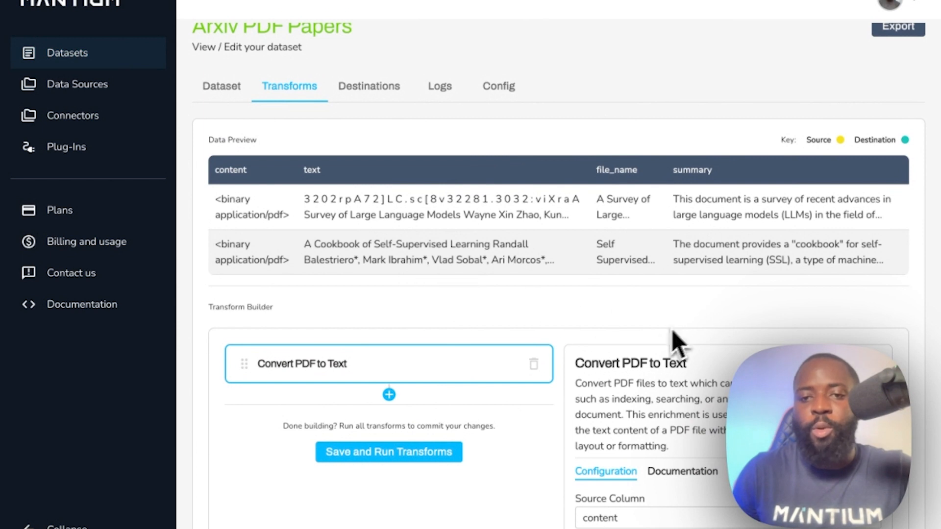
pyautogui.scroll(-3, 671, 342)
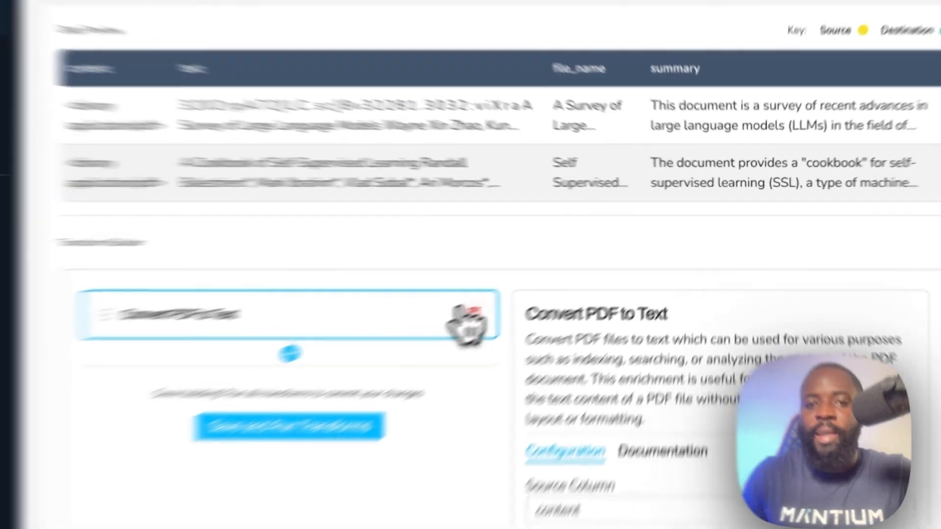
pyautogui.click(468, 311)
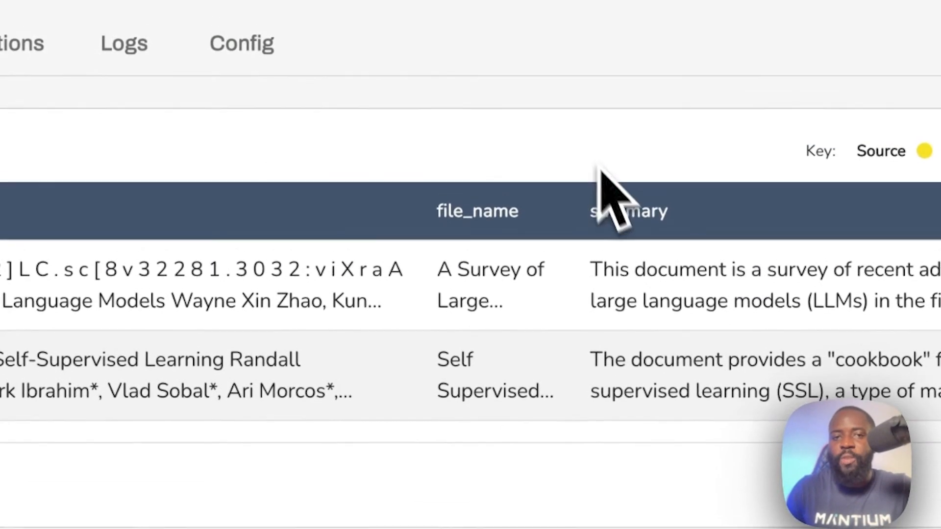